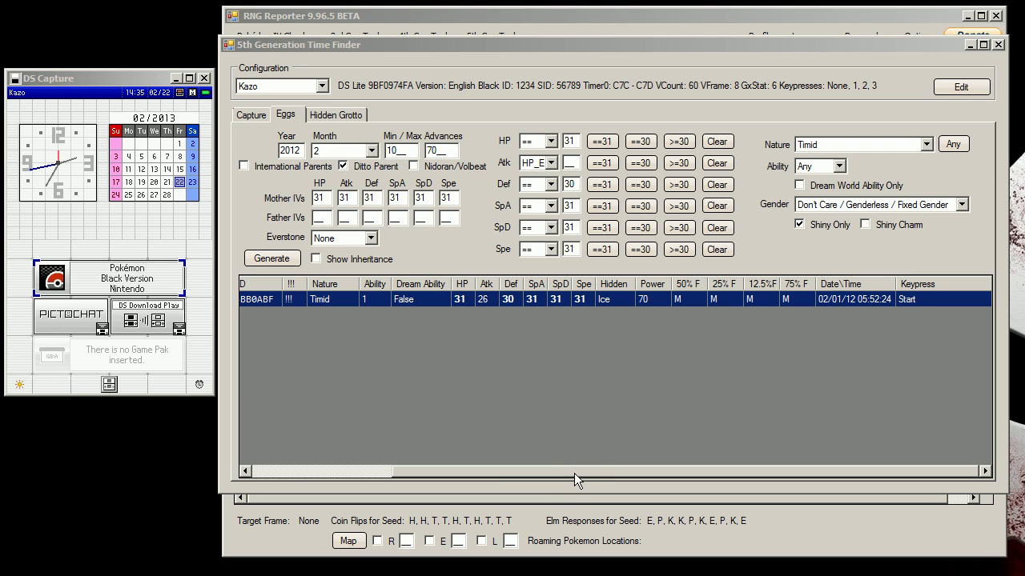
Put focus in the father's HP IV field in RNG Reporter
scroll(573, 474, "left", 1)
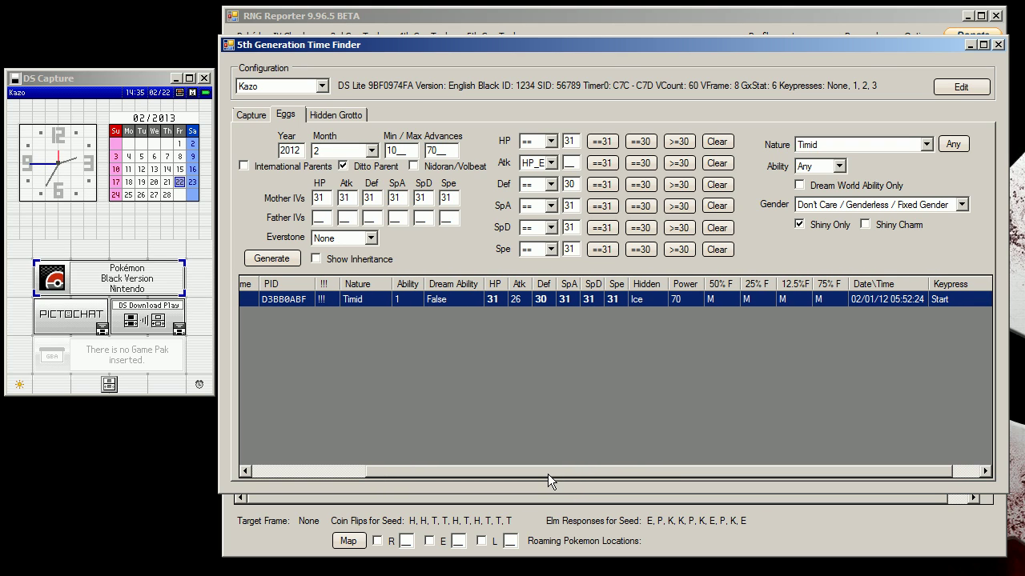
scroll(547, 474, "left", 1)
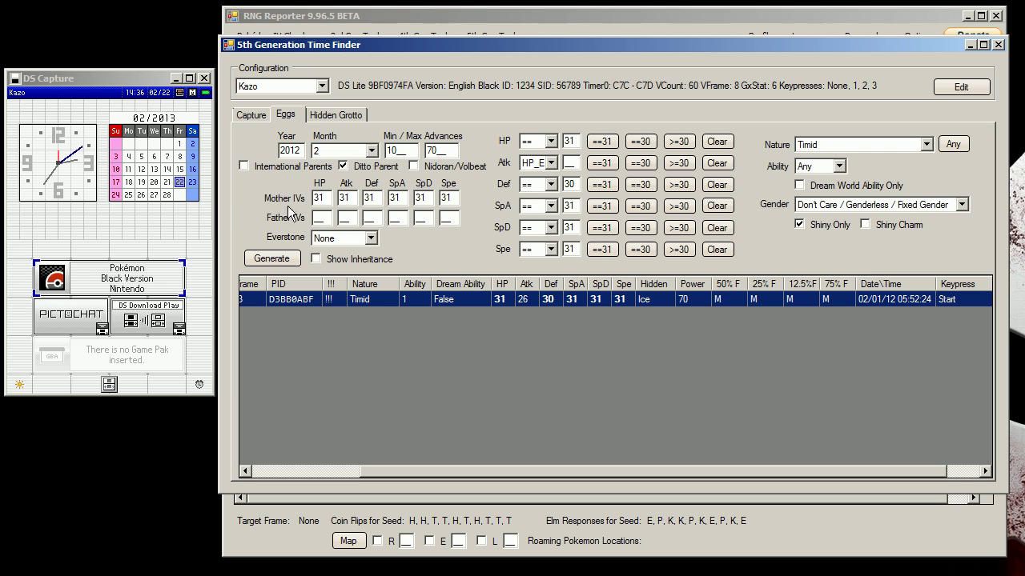
left_click(319, 218)
left_click(556, 472)
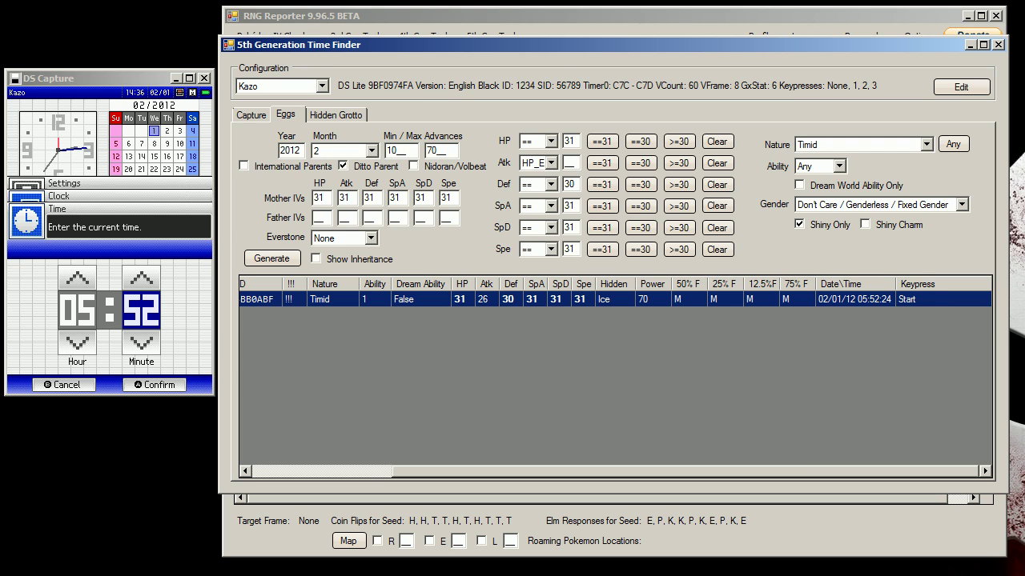
Set EonTimer's target to 24 seconds and start the countdown
key("alt+Tab")
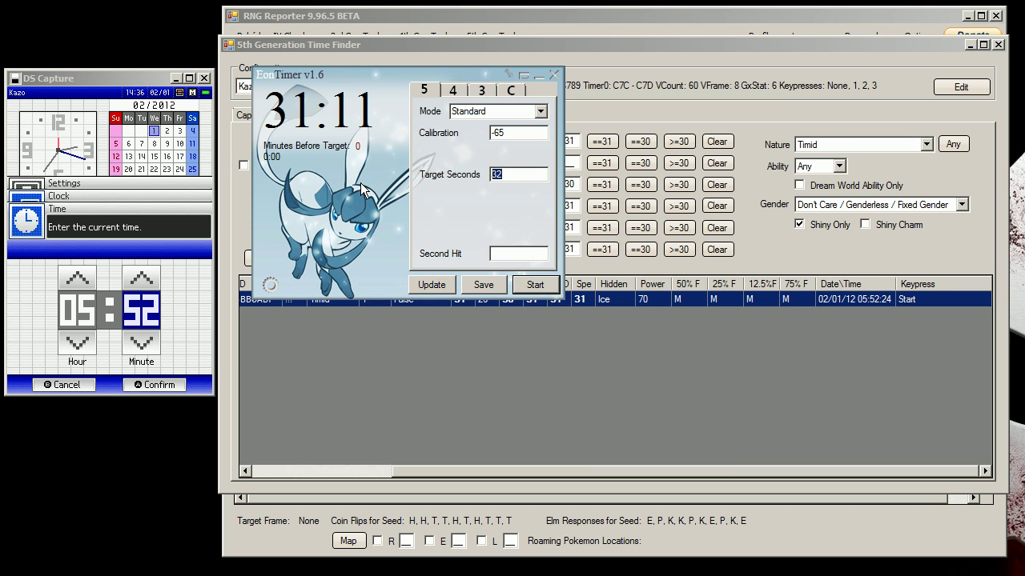
type("24")
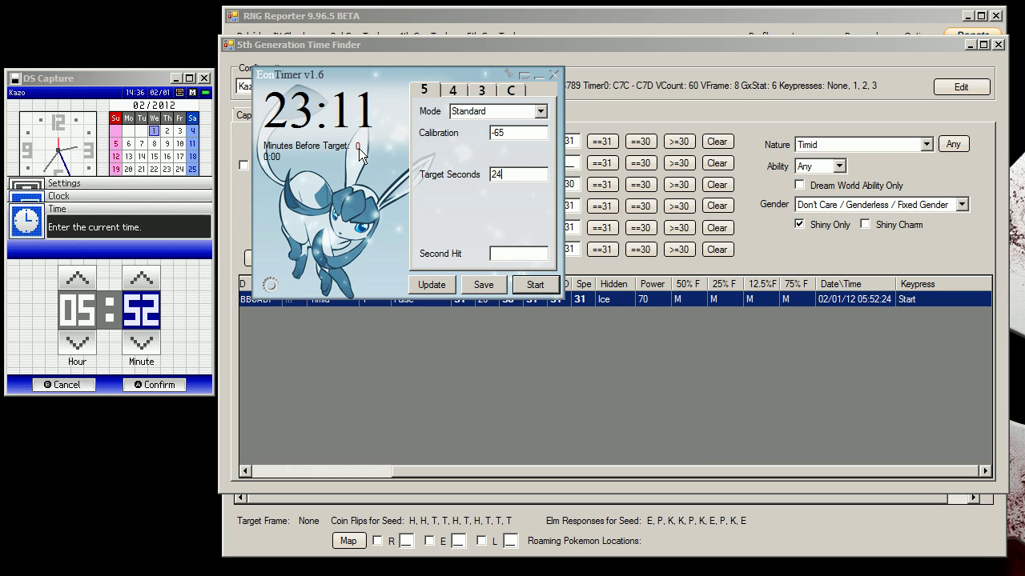
left_click(537, 286)
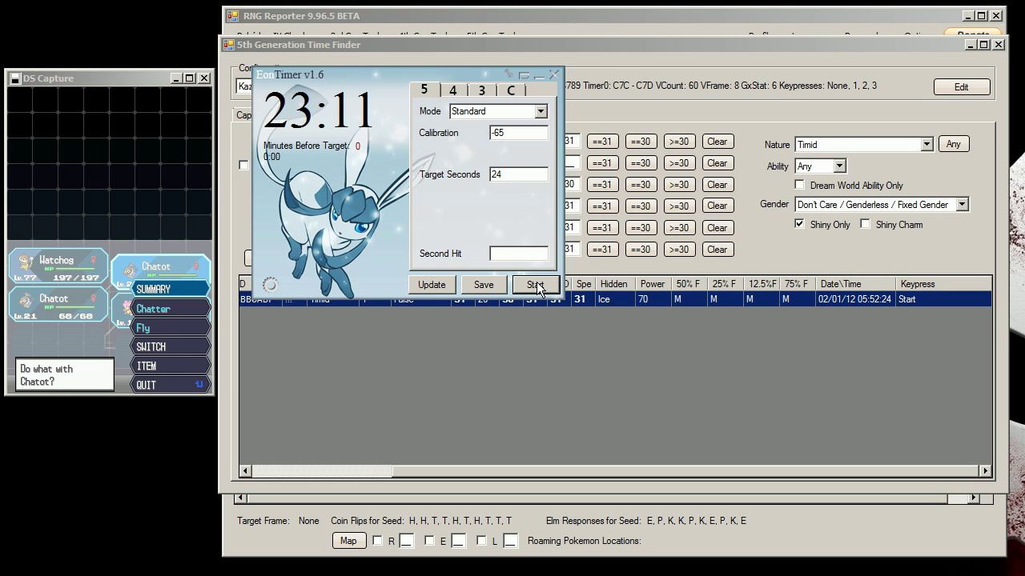
Keep Breeding (BW) as the method and select the starting frame value 48
left_click(672, 12)
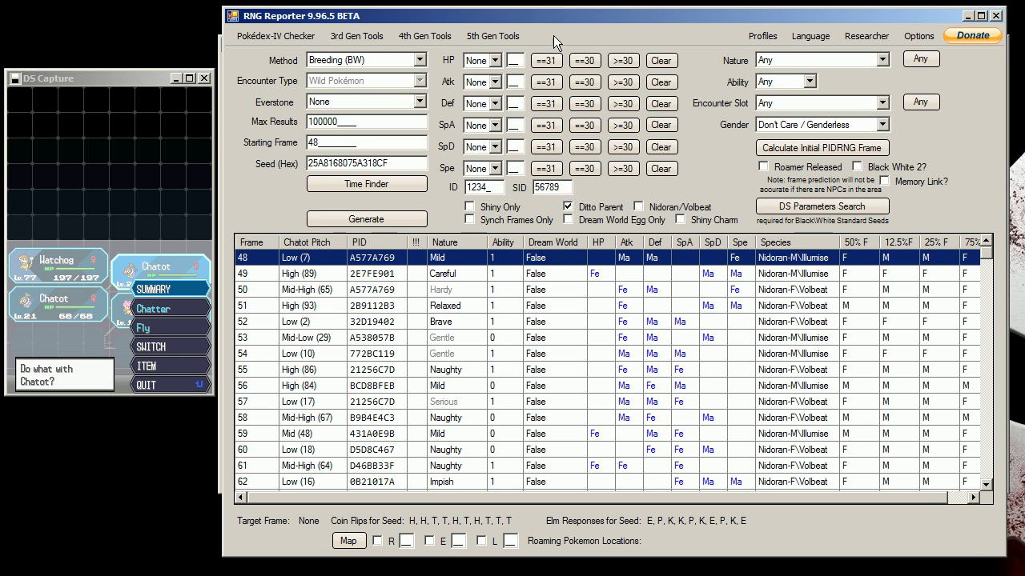
left_click(396, 61)
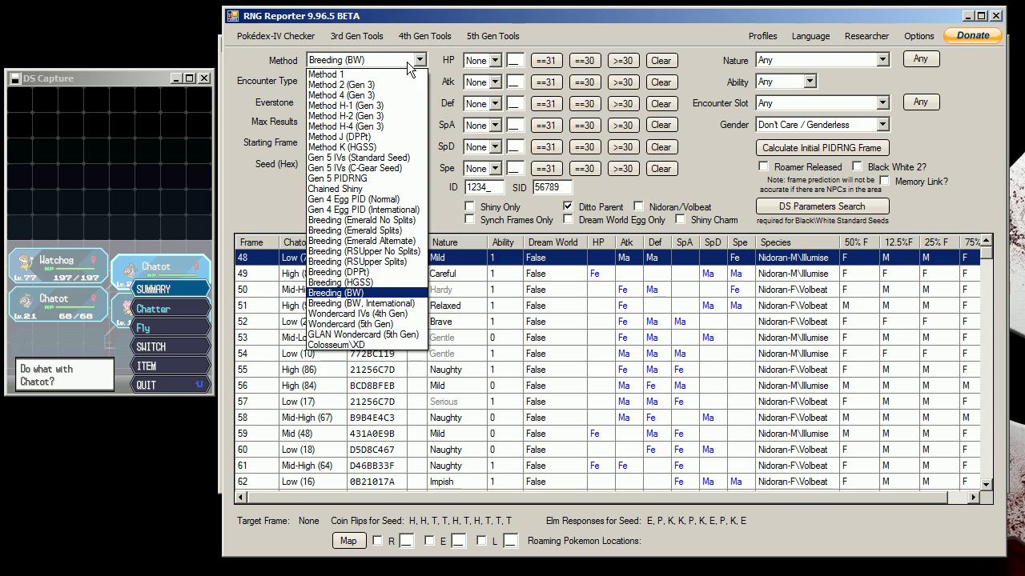
left_click(346, 295)
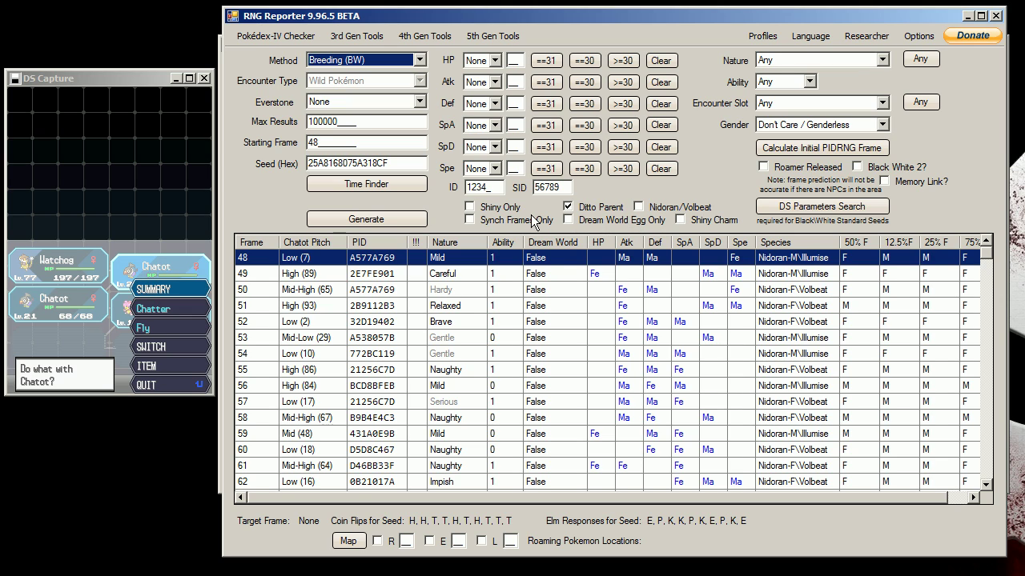
left_click(812, 148)
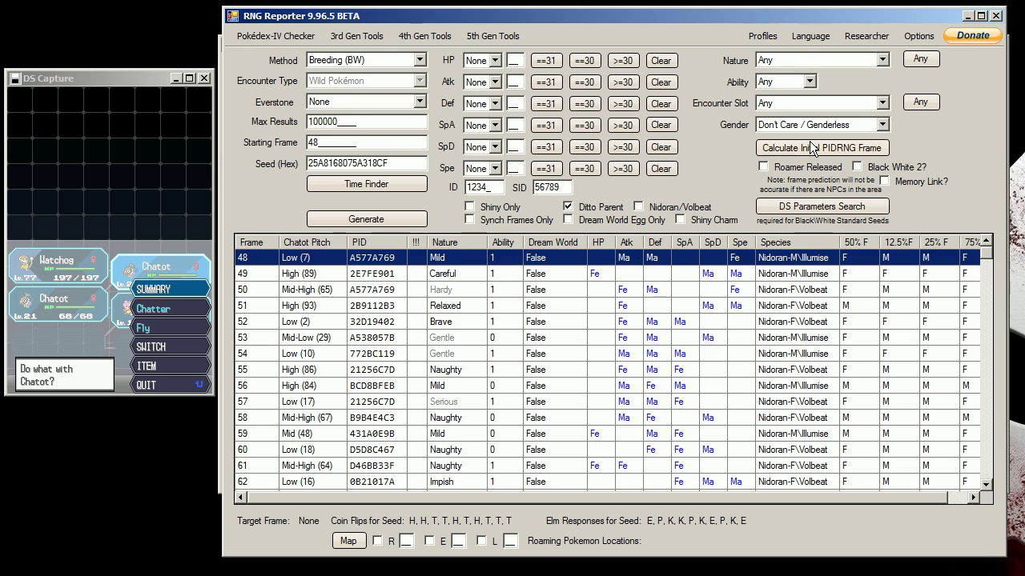
double_click(324, 143)
left_click(328, 142)
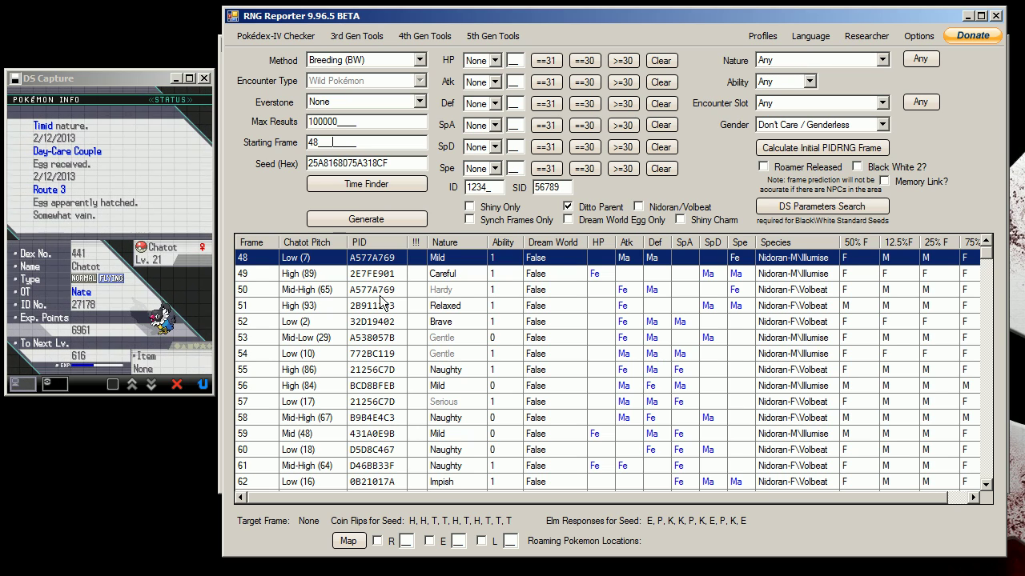
Track the heard Chatot pitches from frame 50 through frame 56
left_click(297, 290)
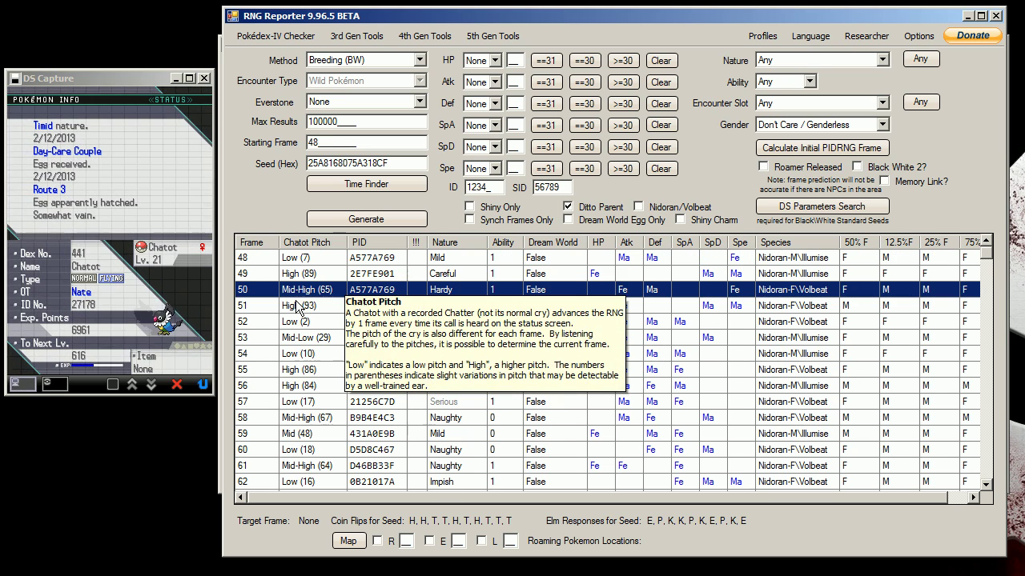
left_click(305, 308)
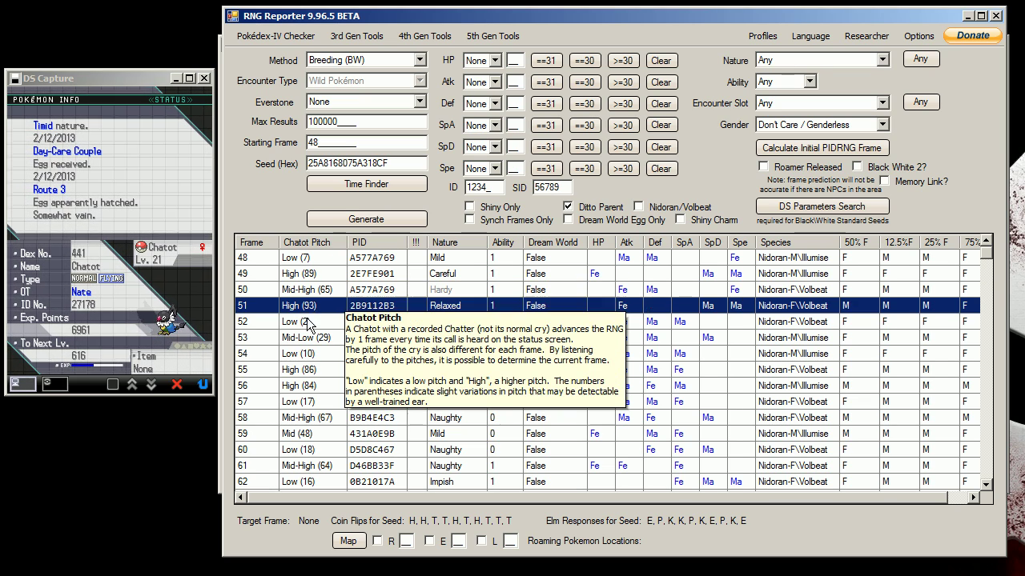
left_click(309, 322)
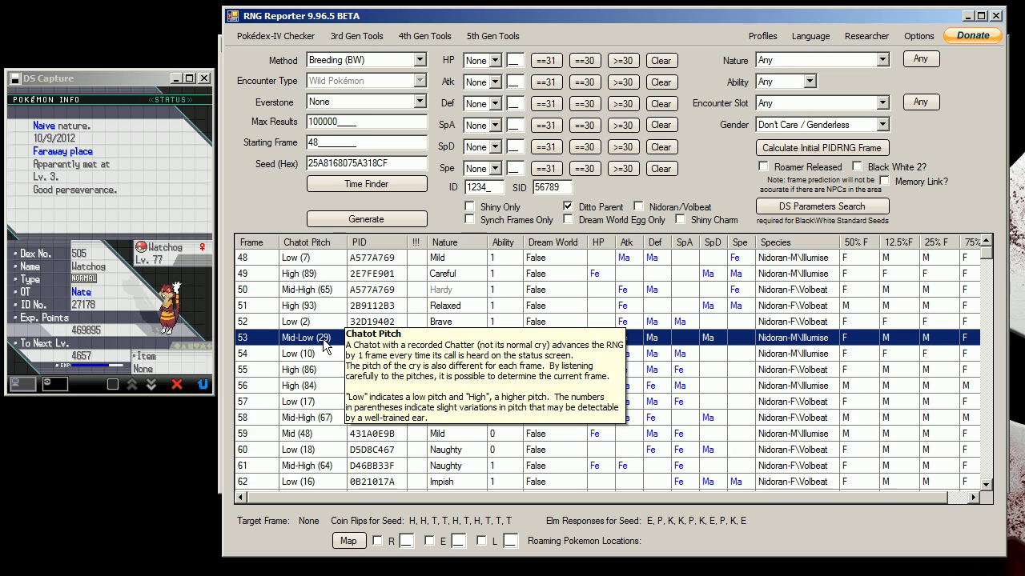
left_click(322, 353)
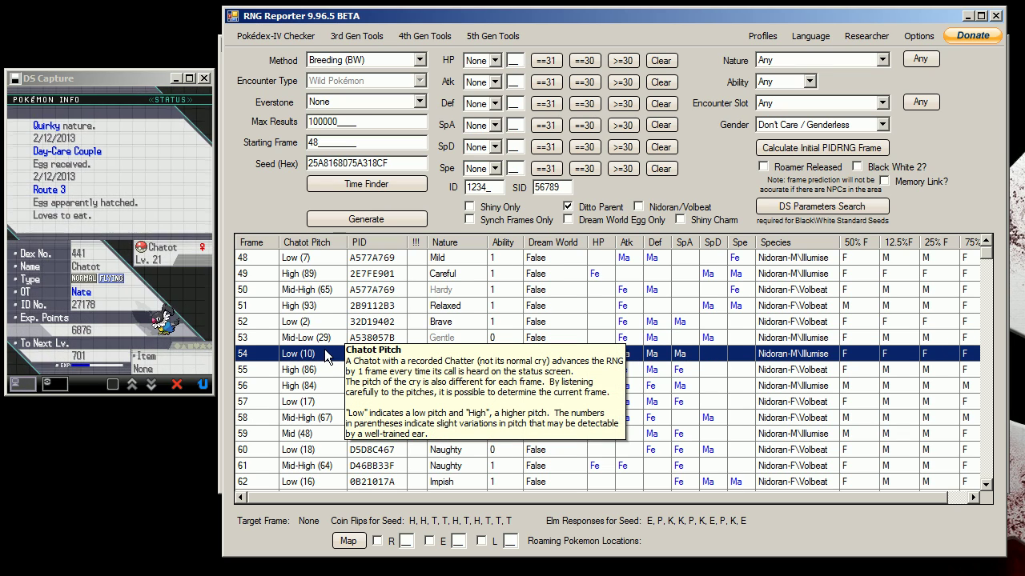
left_click(325, 371)
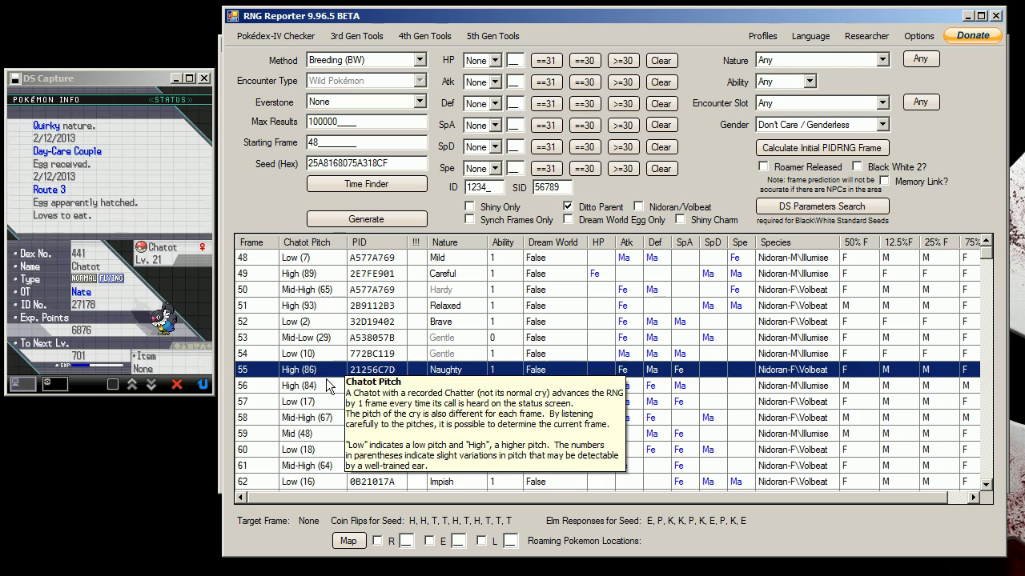
left_click(328, 387)
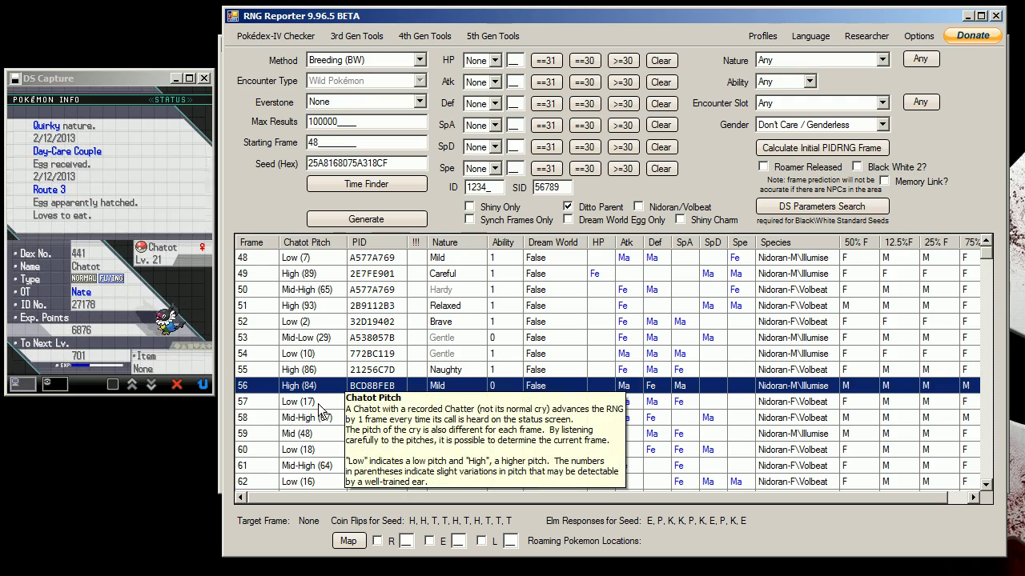
scroll(430, 393, "down", 6)
scroll(430, 393, "down", 5)
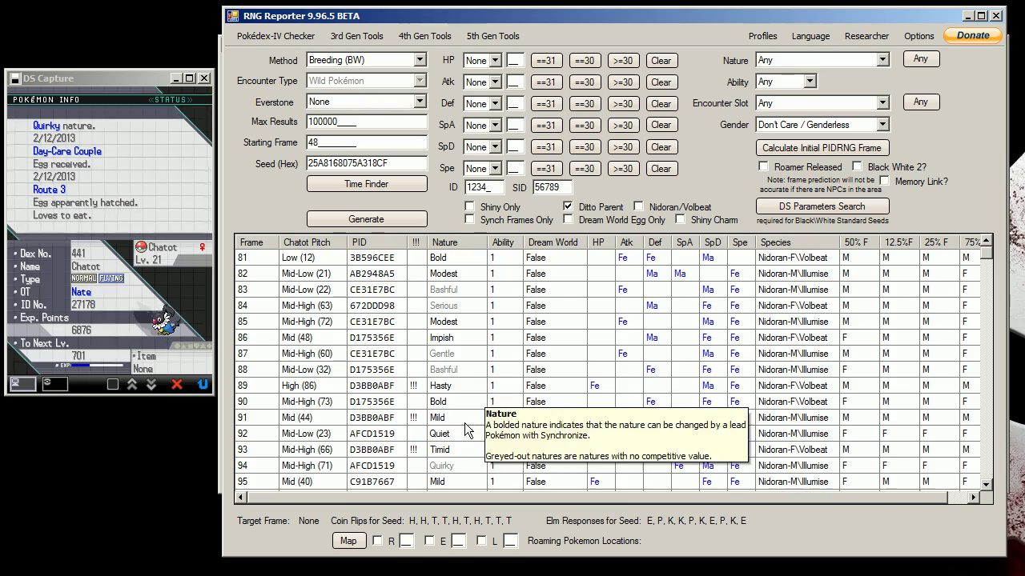
scroll(284, 432, "up", 11)
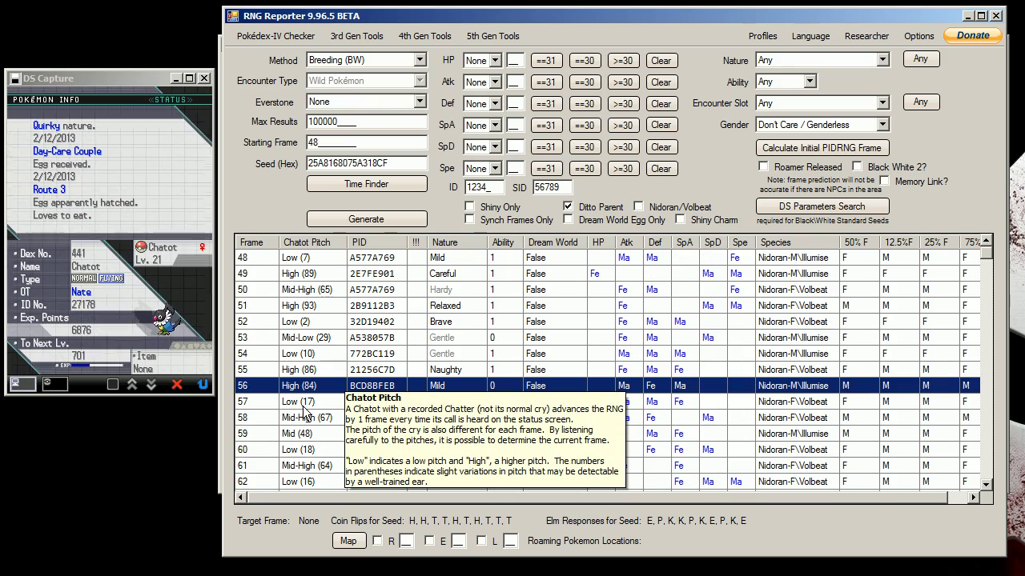
Continue tracking pitches through frames 57 to 62
left_click(305, 405)
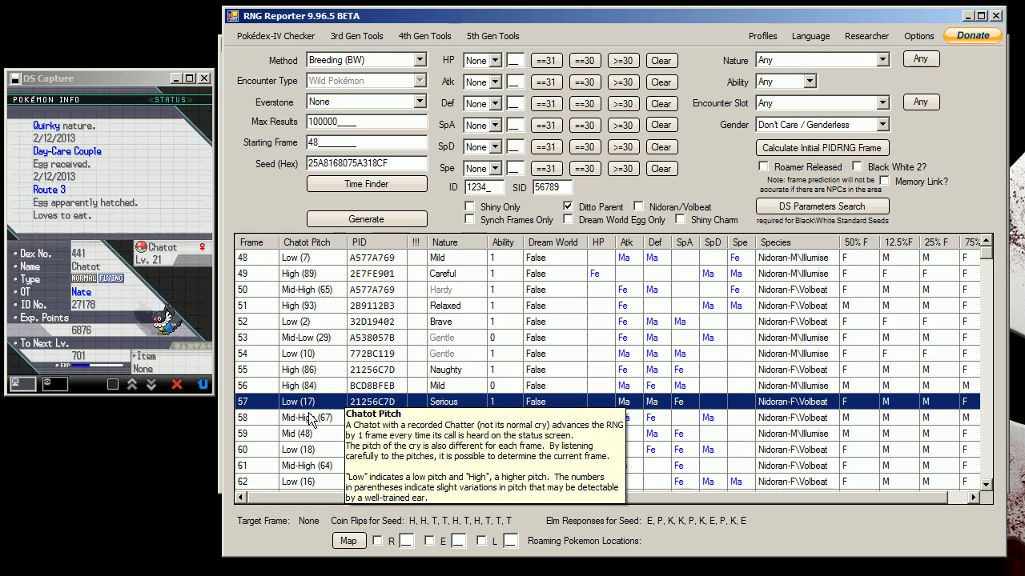
left_click(310, 418)
left_click(322, 448)
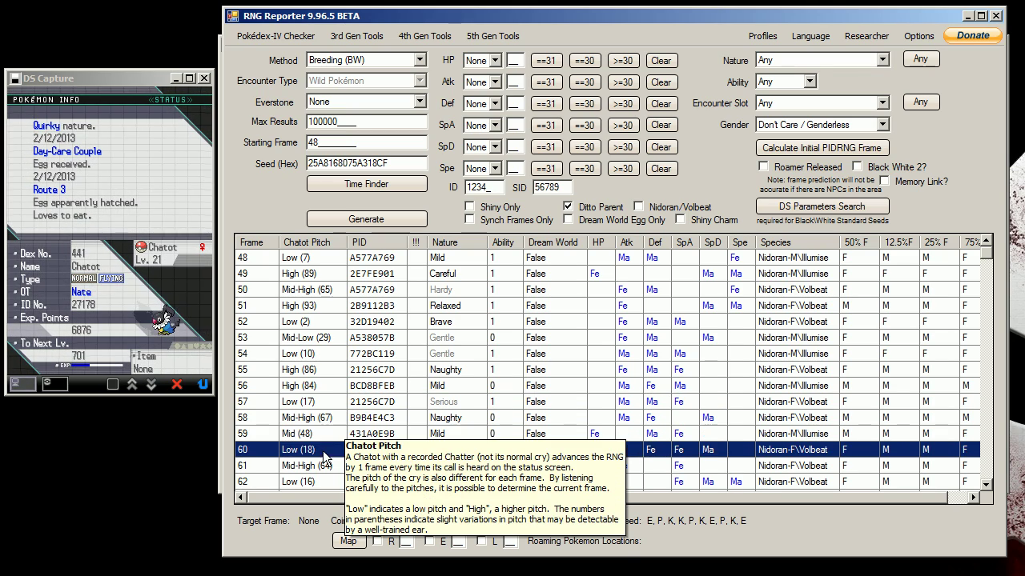
left_click(324, 461)
left_click(324, 480)
scroll(327, 478, "down", 1)
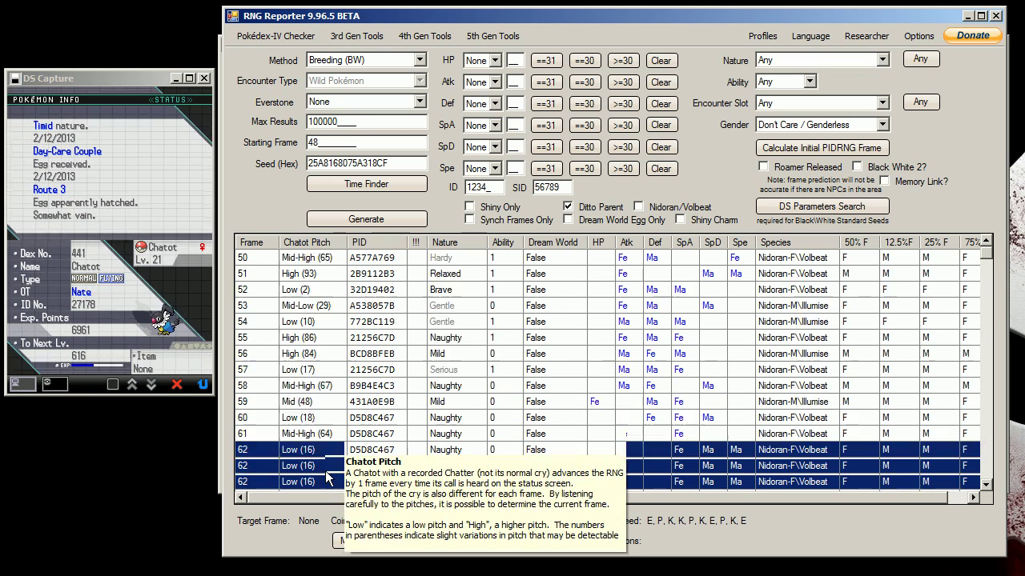
Advance the tracked frame from 63 through 67 toward 70
left_click(316, 305)
left_click(315, 321)
left_click(315, 339)
left_click(316, 353)
left_click(320, 371)
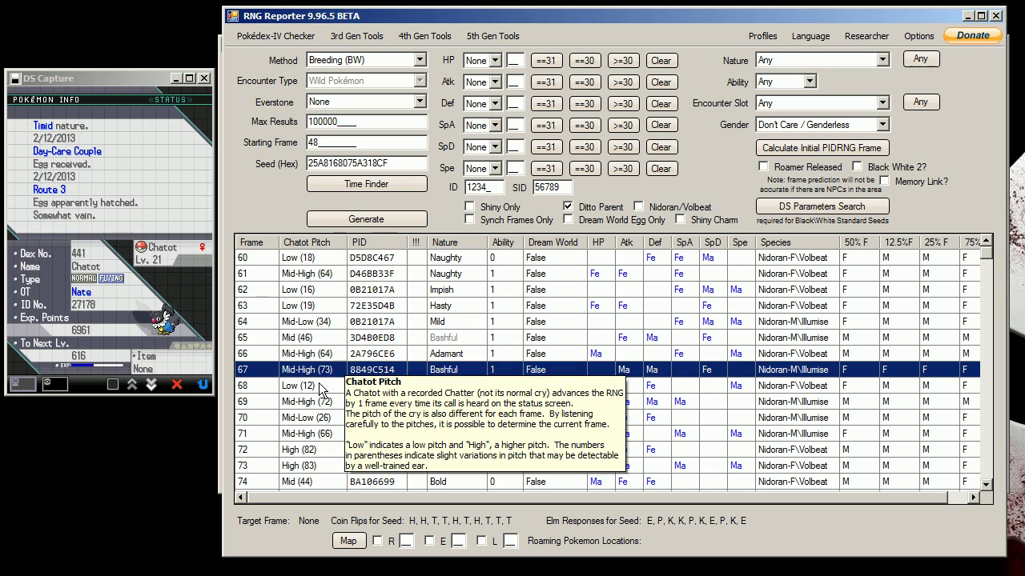
left_click(321, 387)
Match pitches Mid-High (66), High (82), High (83), Mid (44) through frame 74
left_click(318, 402)
left_click(317, 418)
left_click(315, 434)
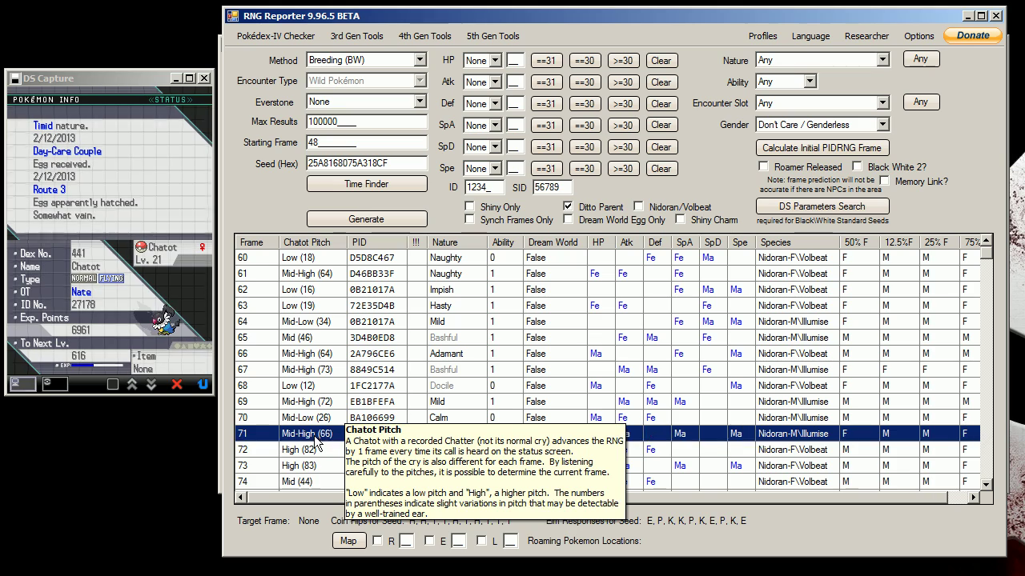
left_click(315, 450)
left_click(316, 466)
left_click(317, 482)
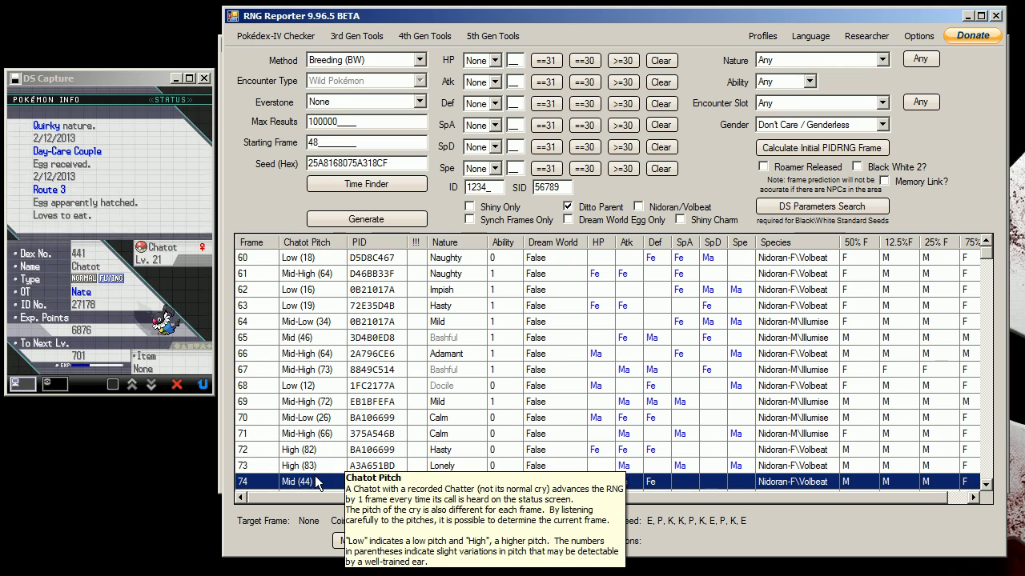
scroll(317, 473, "down", 2)
Follow frames 75 to 80: Low (4), Mid-Low (23), Low (16), Mid (53), Mid-Low (39), High (91)
left_click(316, 405)
left_click(316, 420)
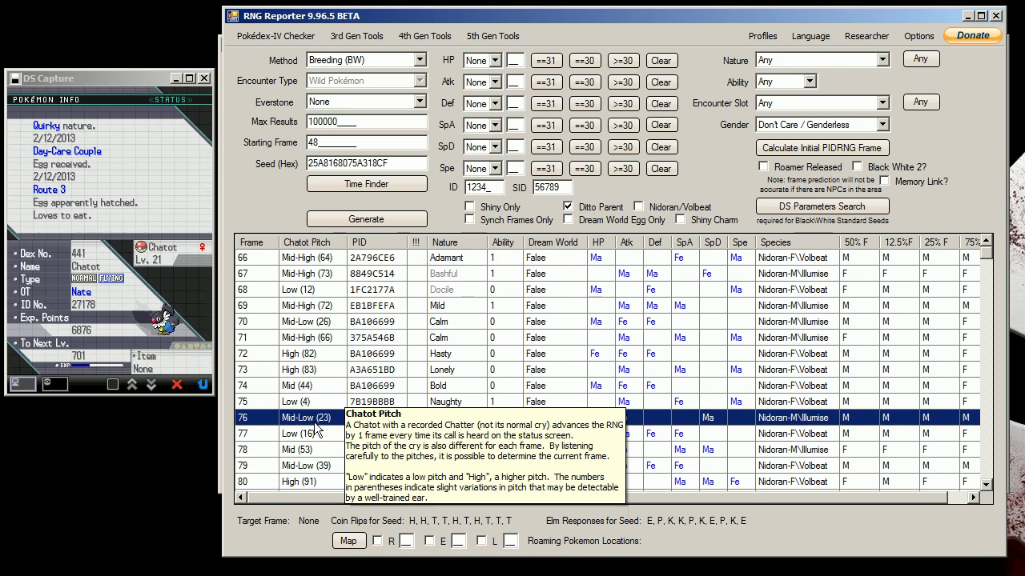
left_click(316, 434)
left_click(314, 450)
left_click(314, 466)
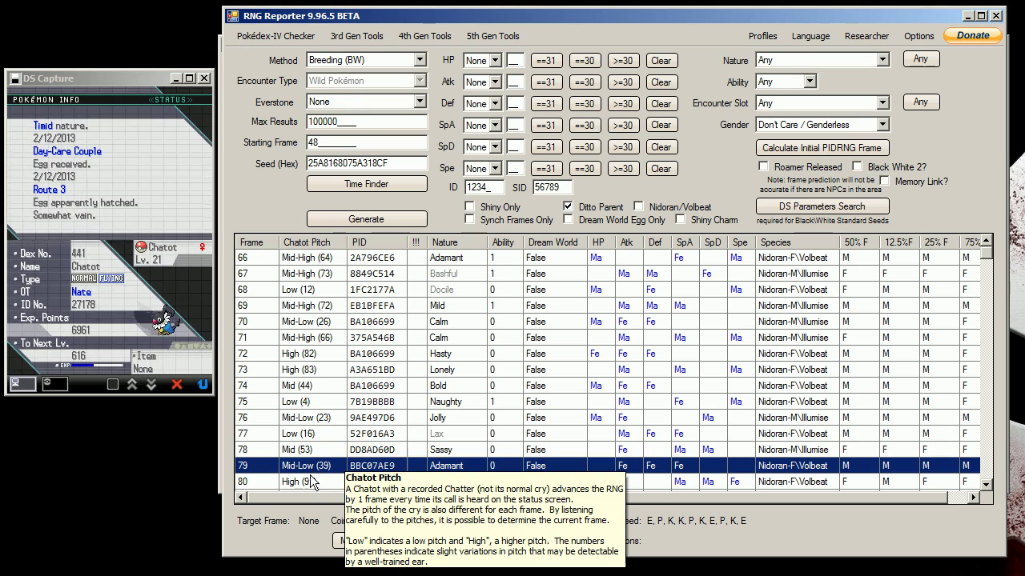
left_click(312, 482)
scroll(313, 481, "down", 2)
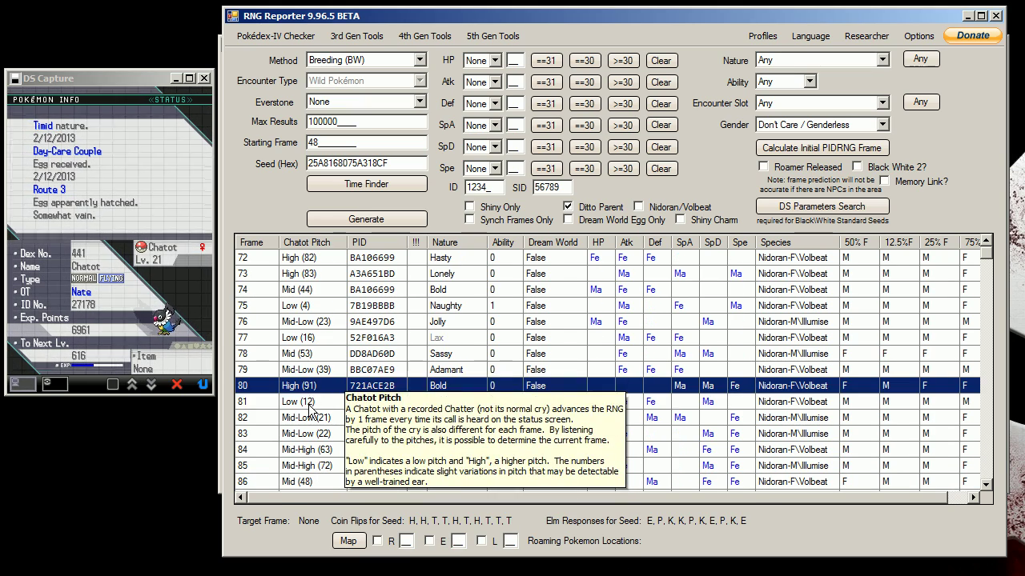
Follow frames 81 to 86: Low (12), Mid-Low (21, 22), Mid-High (63, 72), Mid (48)
left_click(312, 402)
left_click(320, 418)
left_click(322, 434)
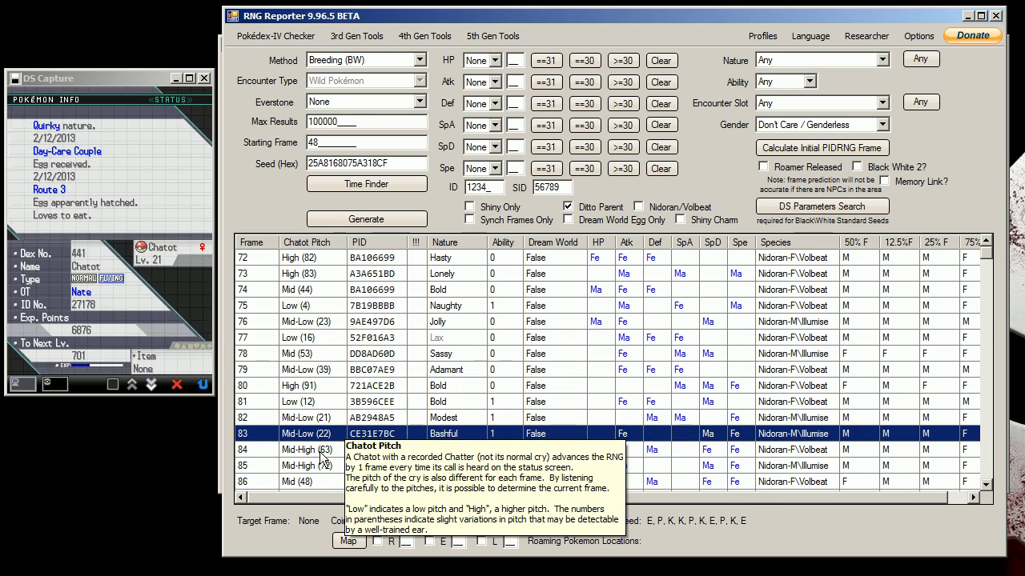
left_click(323, 450)
left_click(322, 466)
left_click(321, 482)
scroll(355, 454, "down", 3)
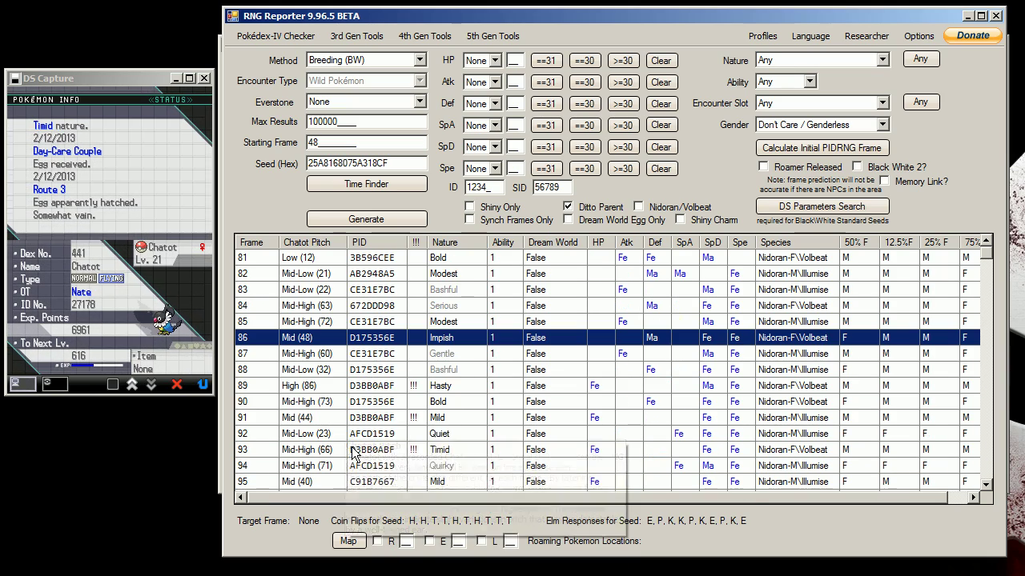
Follow frames 87 to 92, including frame 91 at Mid (44)
left_click(311, 356)
left_click(310, 370)
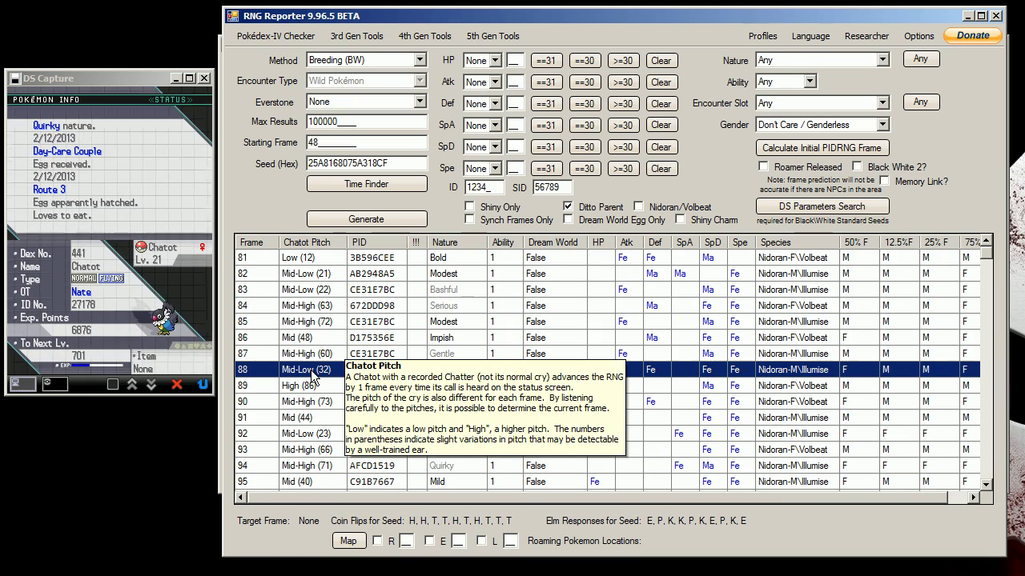
left_click(311, 386)
left_click(310, 403)
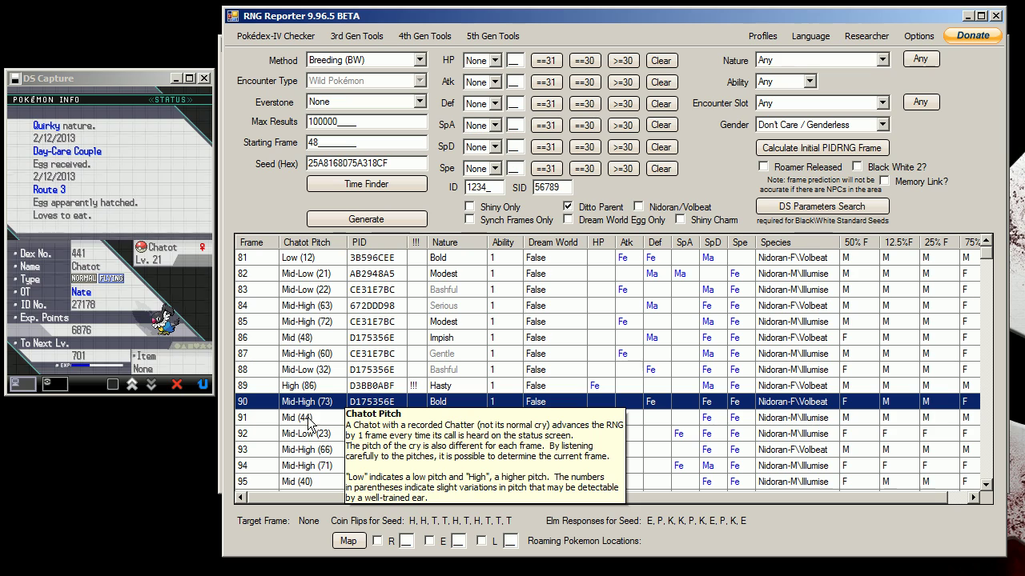
left_click(309, 418)
left_click(311, 434)
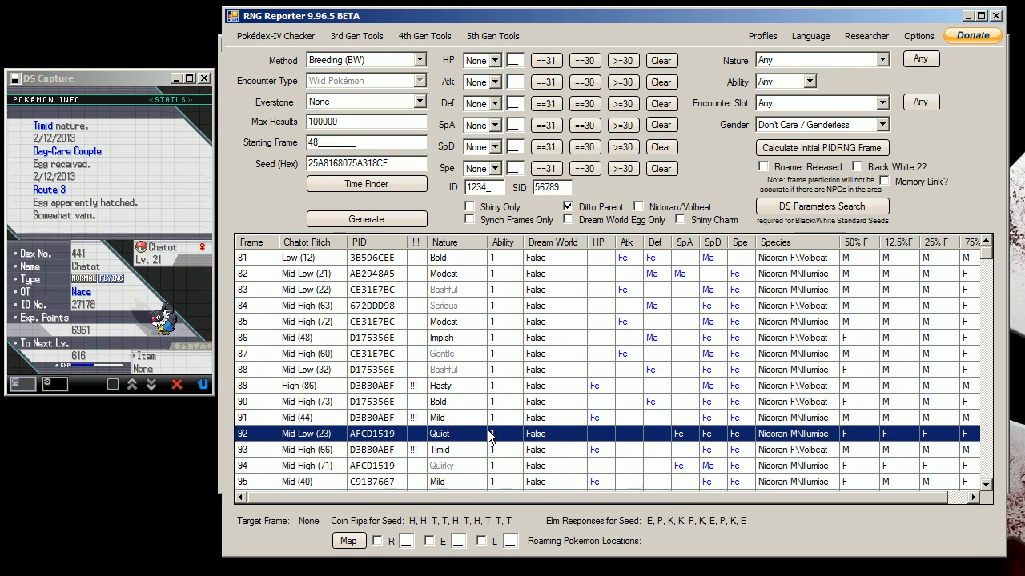
Check shiny Timid frame 93 and Quirky frame 94, then settle on frame 91
mouse_move(453, 437)
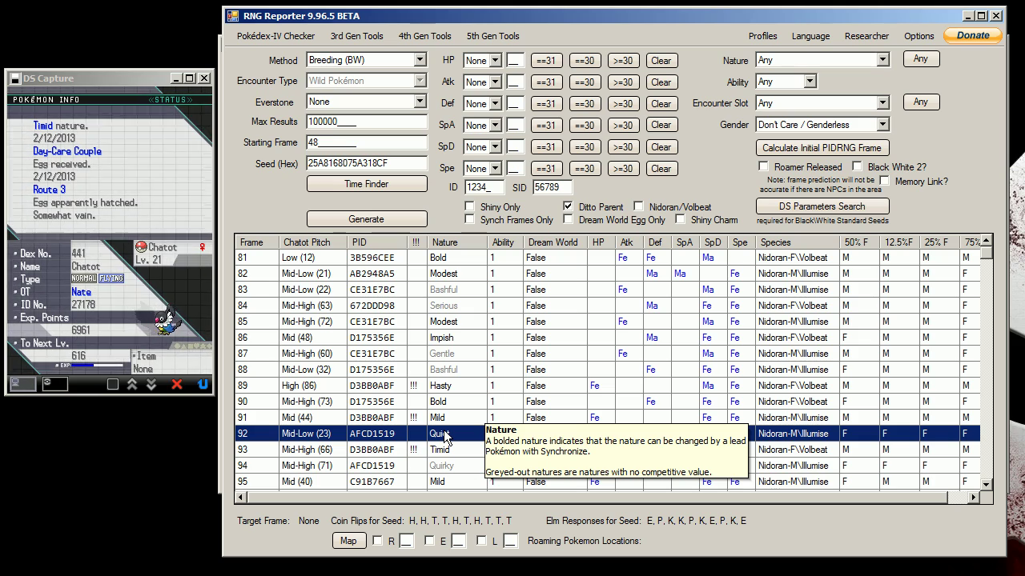
mouse_move(429, 455)
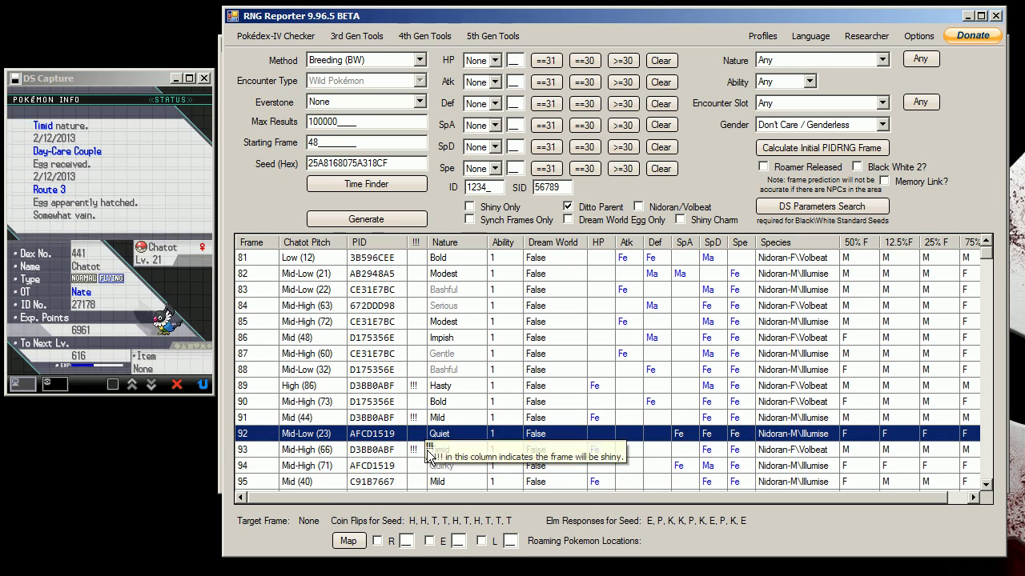
left_click(433, 453)
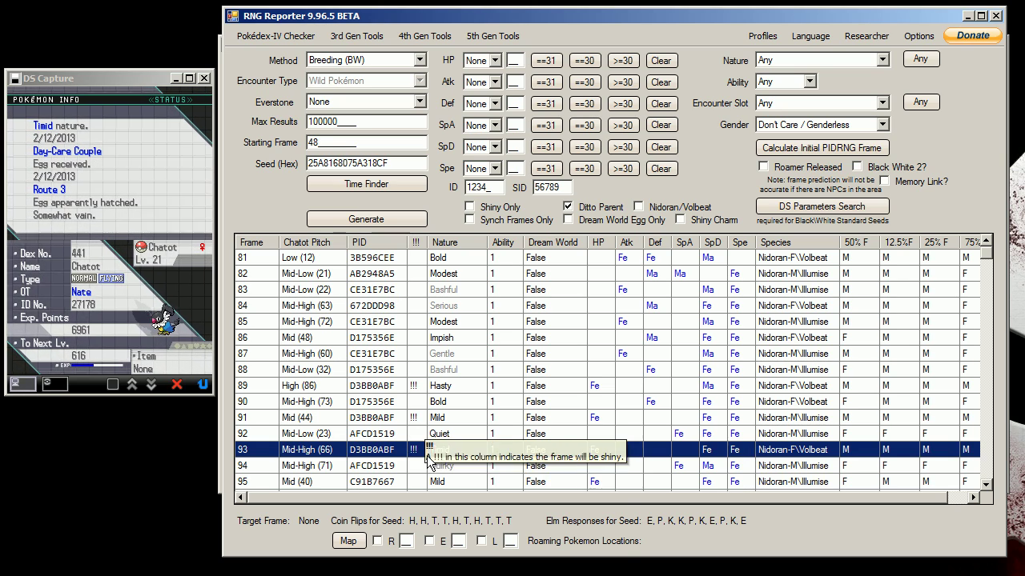
left_click(450, 469)
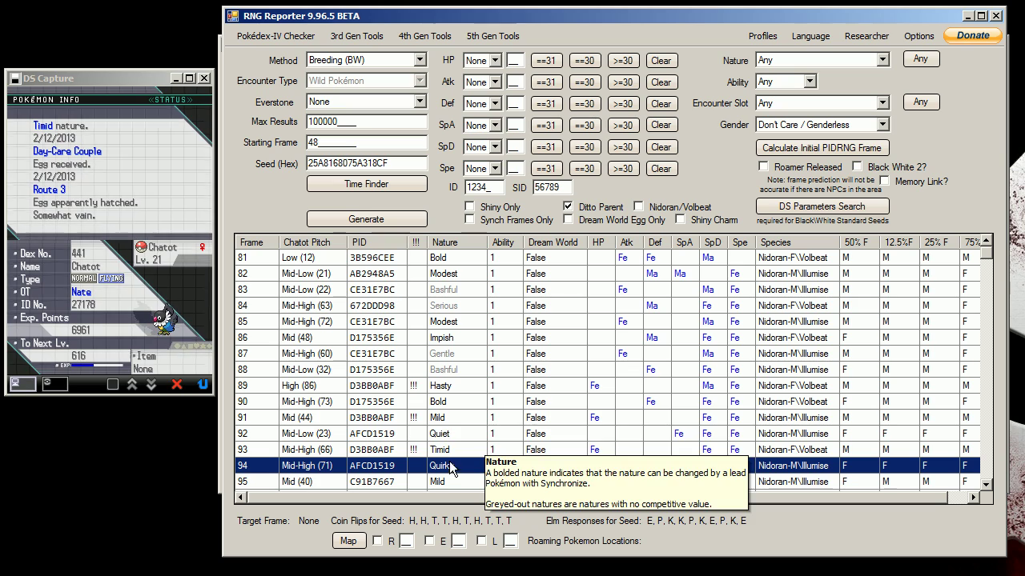
left_click(343, 419)
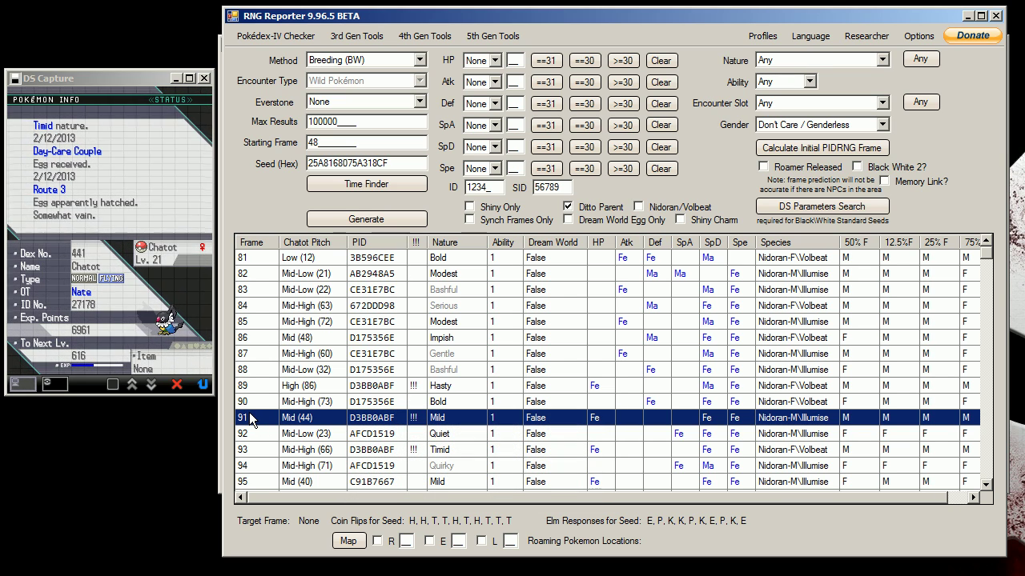
Recheck frames 91, 92 and 93 around the shiny Timid frame
left_click(257, 449)
key("Up")
key("Up")
left_click(254, 433)
key("Up")
left_click(255, 451)
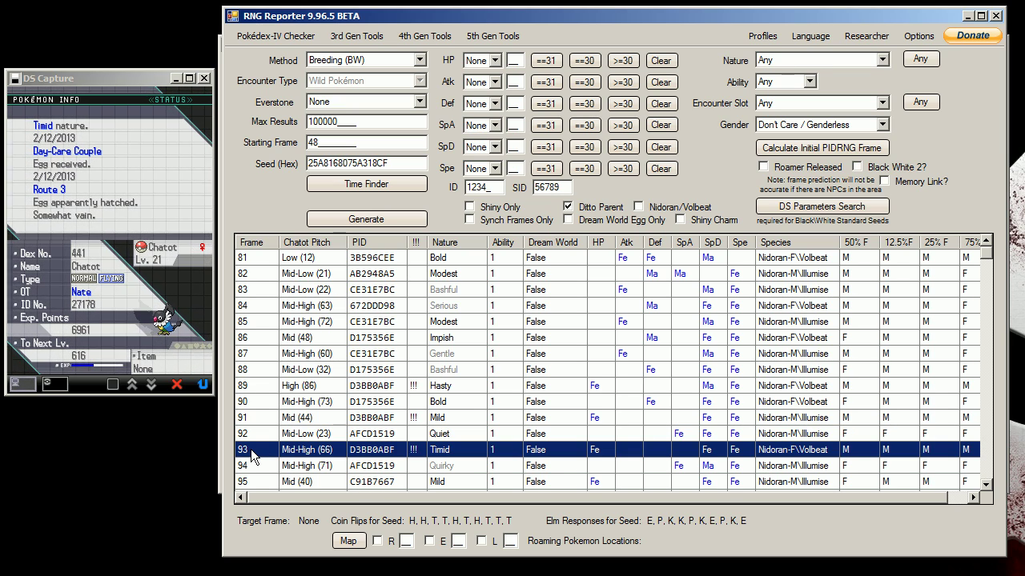
left_click(290, 437)
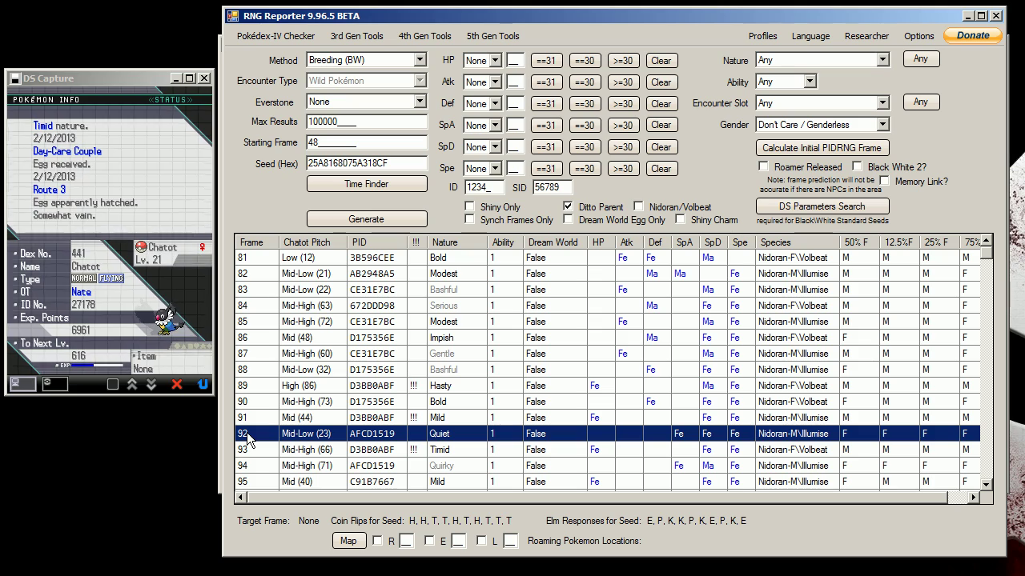
Mark frame 93 as target, check frames 92 and 94, and settle on frame 91
mouse_move(428, 444)
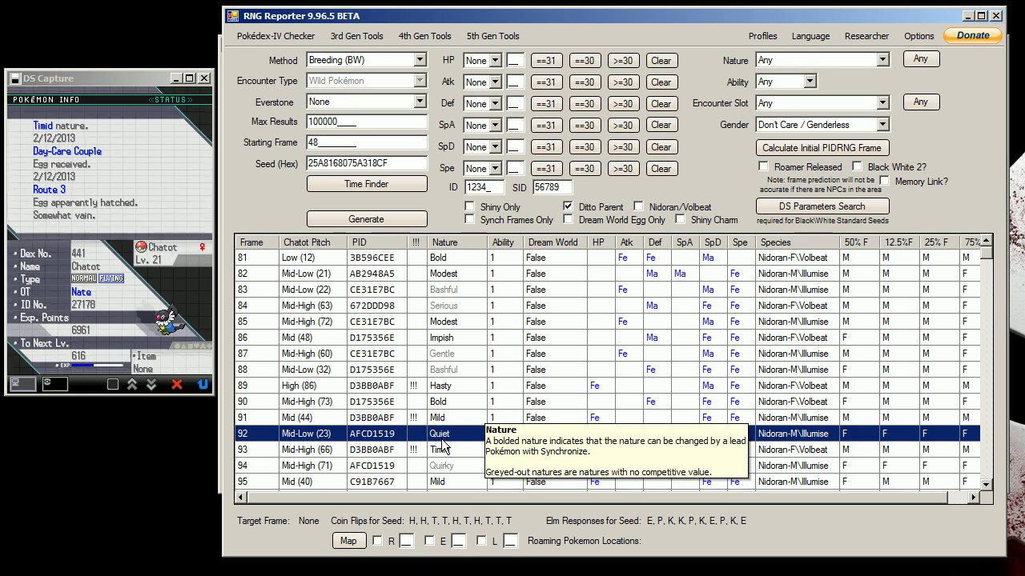
mouse_move(348, 437)
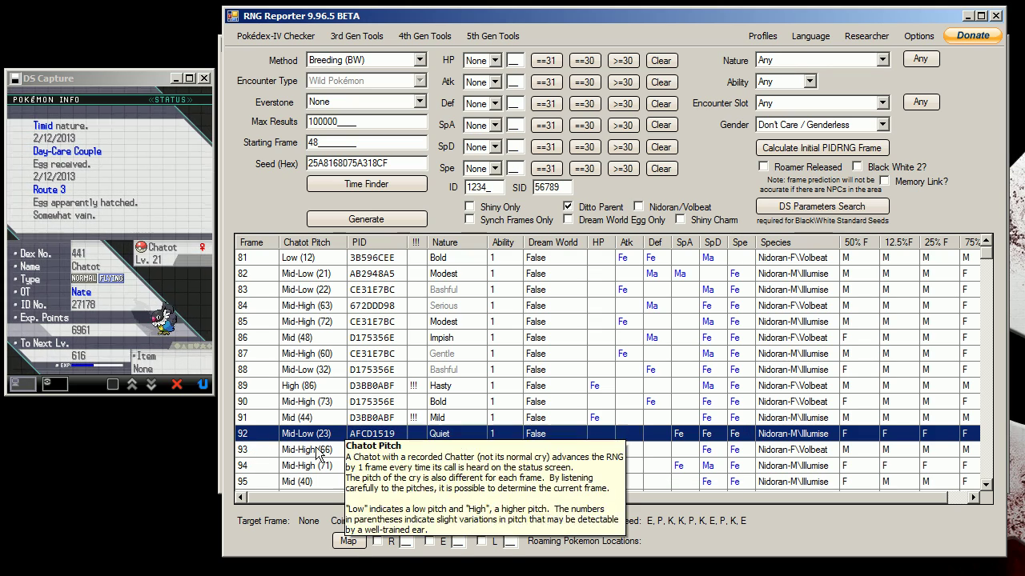
left_click(260, 450)
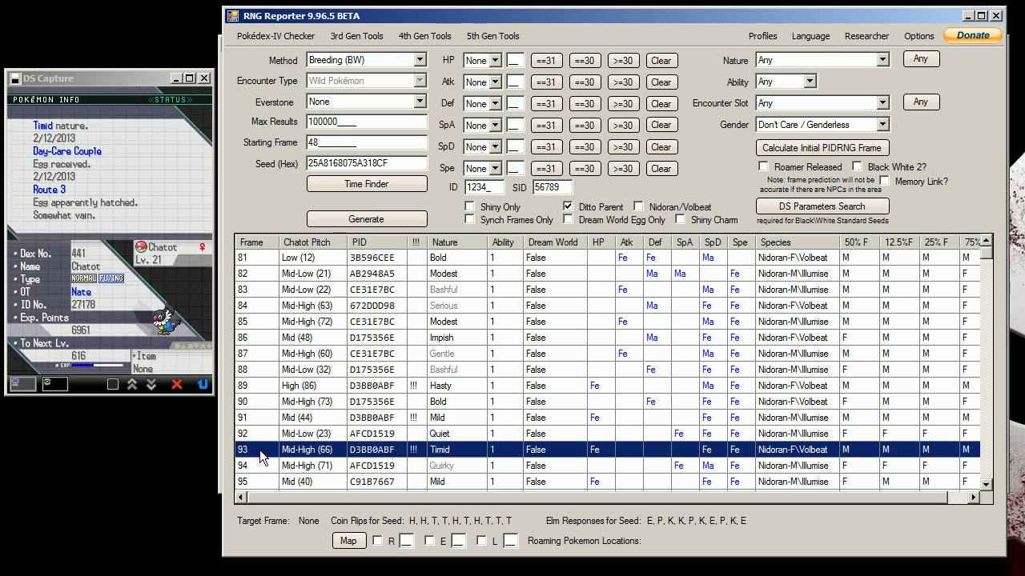
left_click(257, 438)
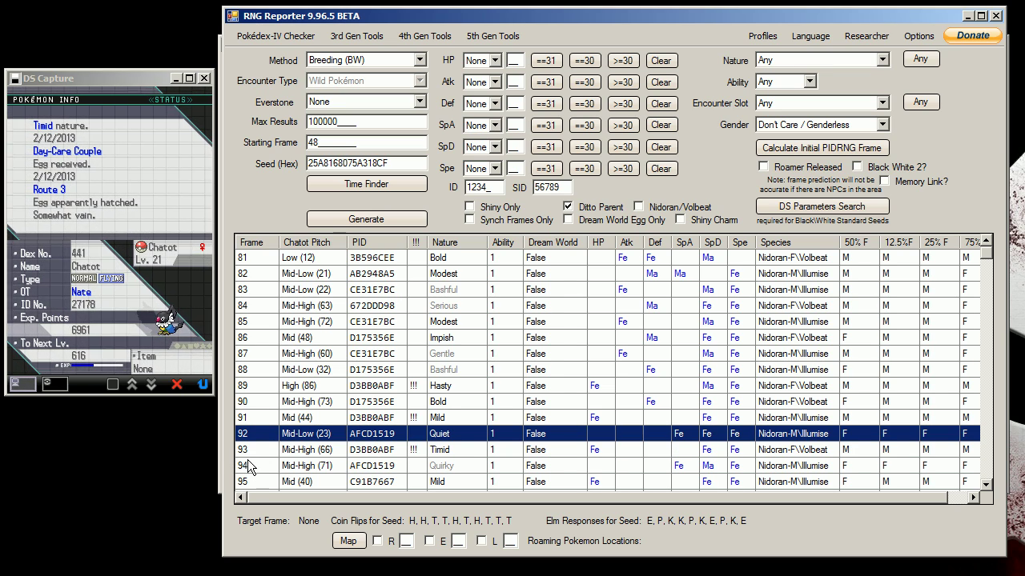
left_click(250, 470)
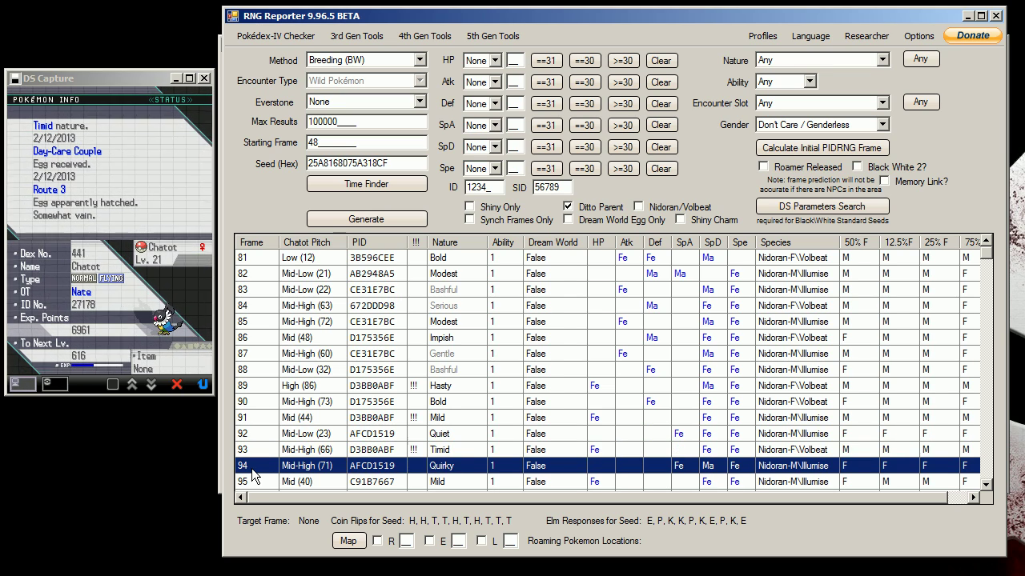
left_click(264, 421)
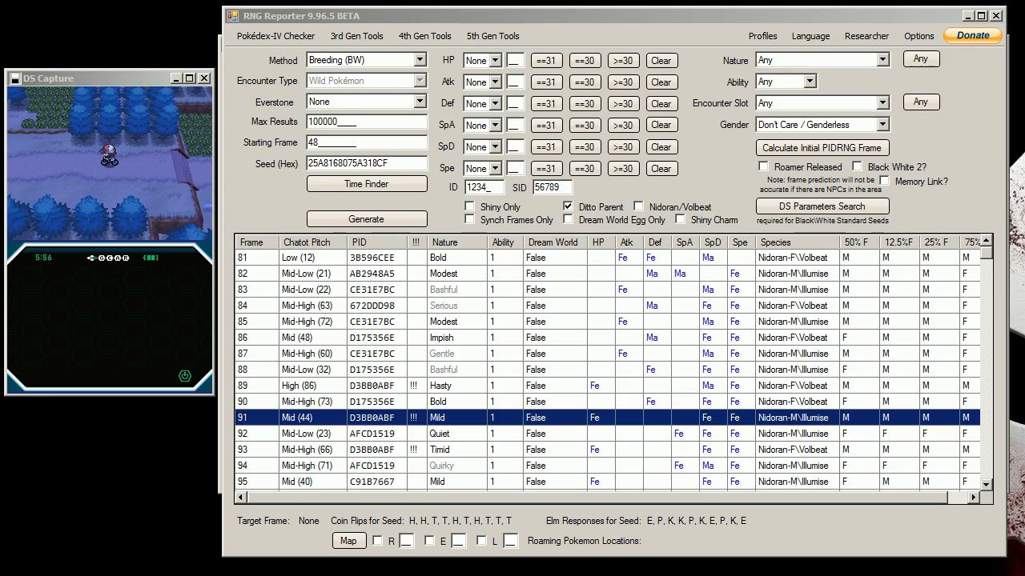
key("alt+Tab")
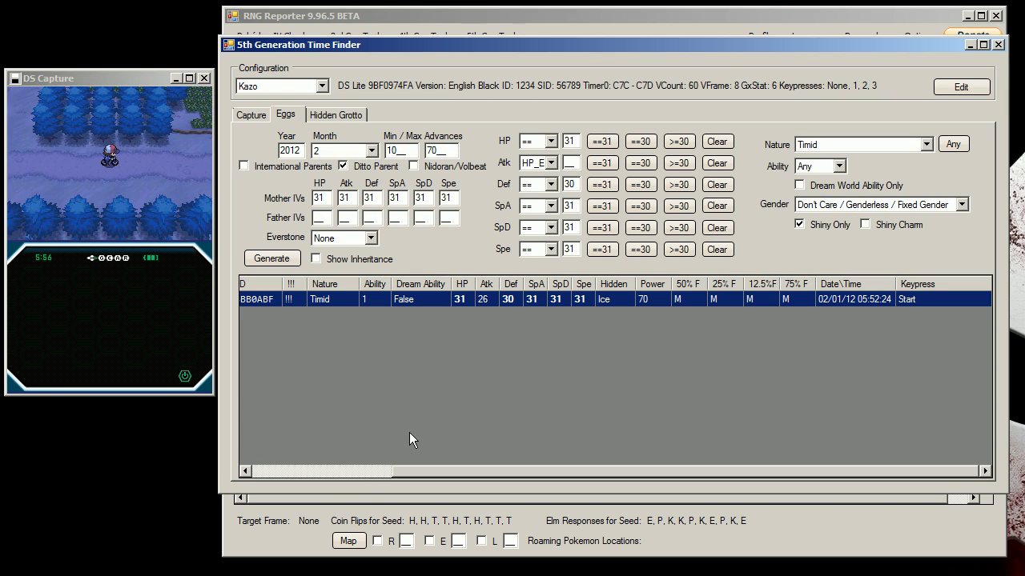